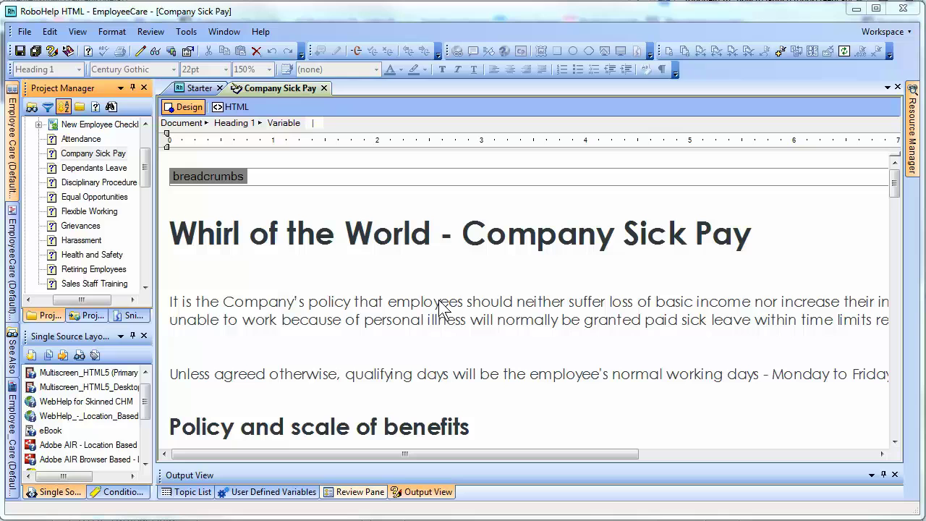
- Add an empty Normal paragraph after the 'Whirl of the World - Company Sick Pay' heading
click(761, 233)
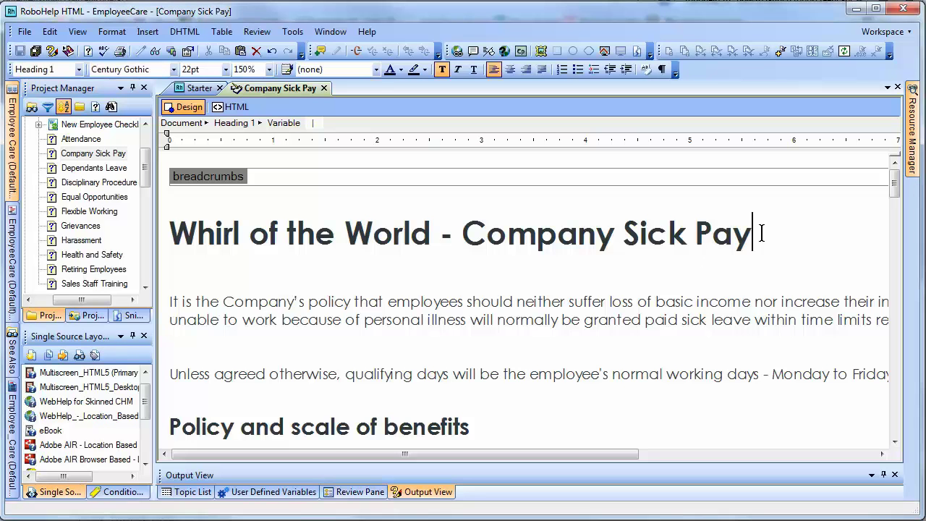
key(Return)
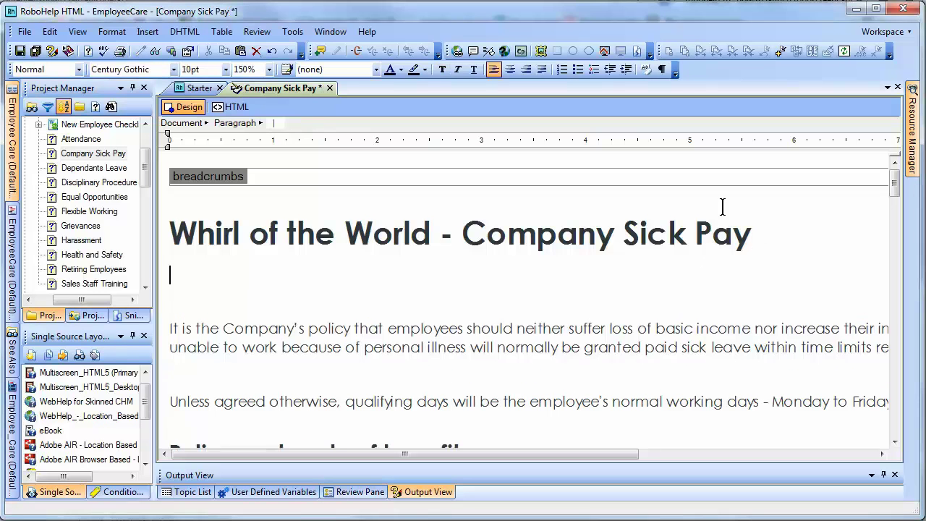
- Create a numbered list with the items one, two and three
click(566, 72)
text(one)
key(Return)
text(two)
key(Return)
text(three)
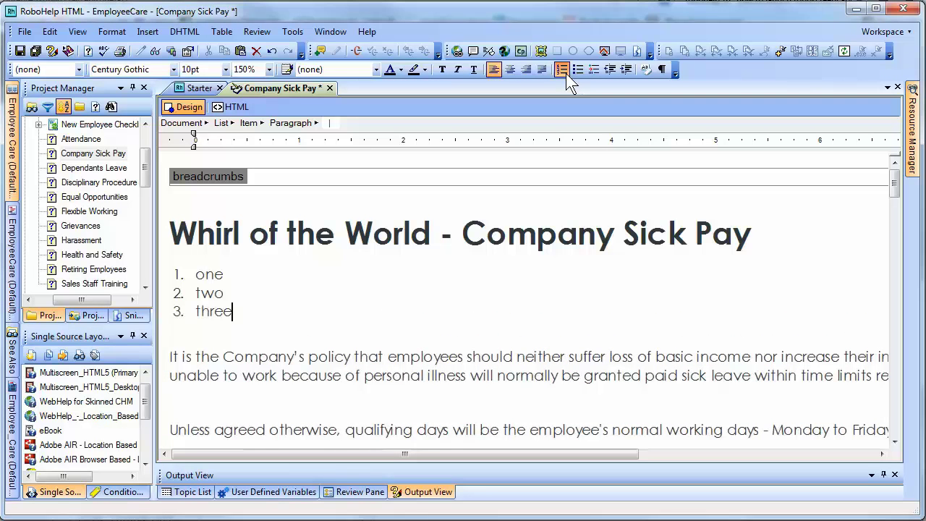
- Switch the list to bullets, then delete all three items and the empty line under the heading
drag(215, 275, 217, 311)
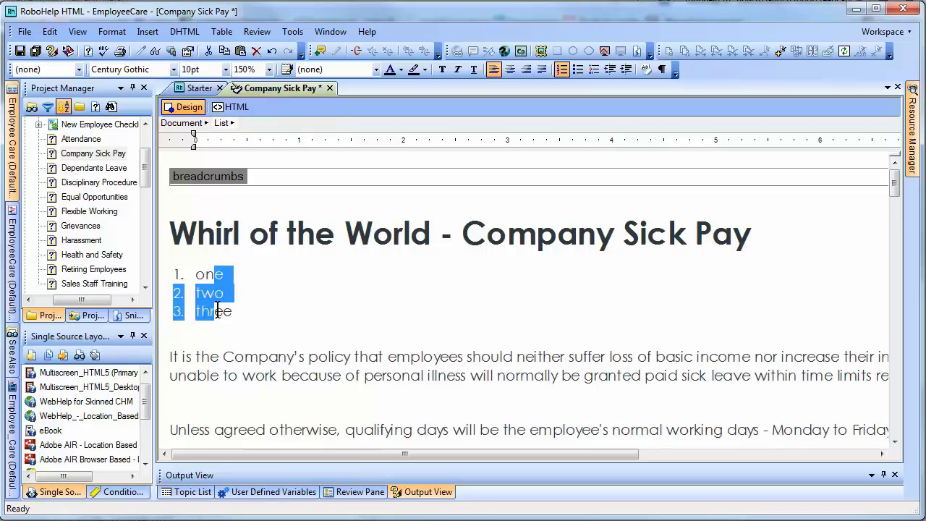
click(579, 70)
drag(275, 315, 165, 275)
key(Delete)
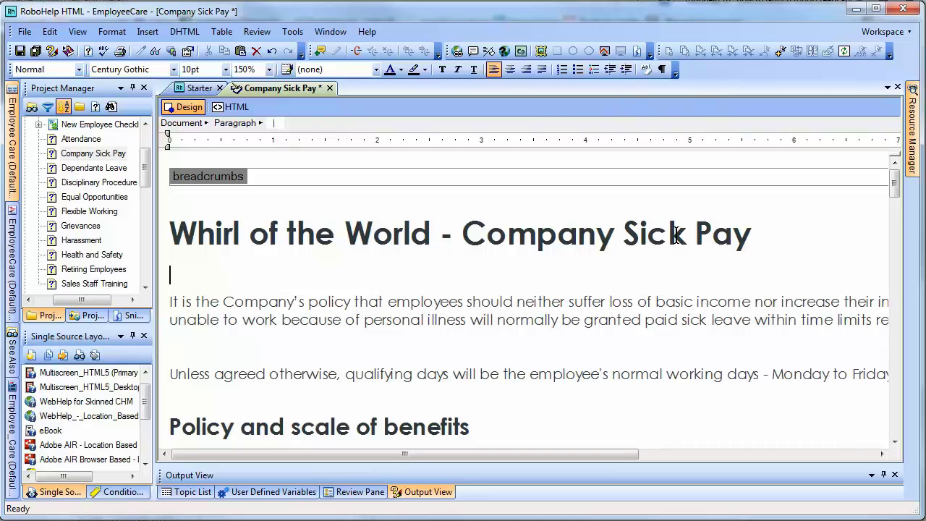
key(BackSpace)
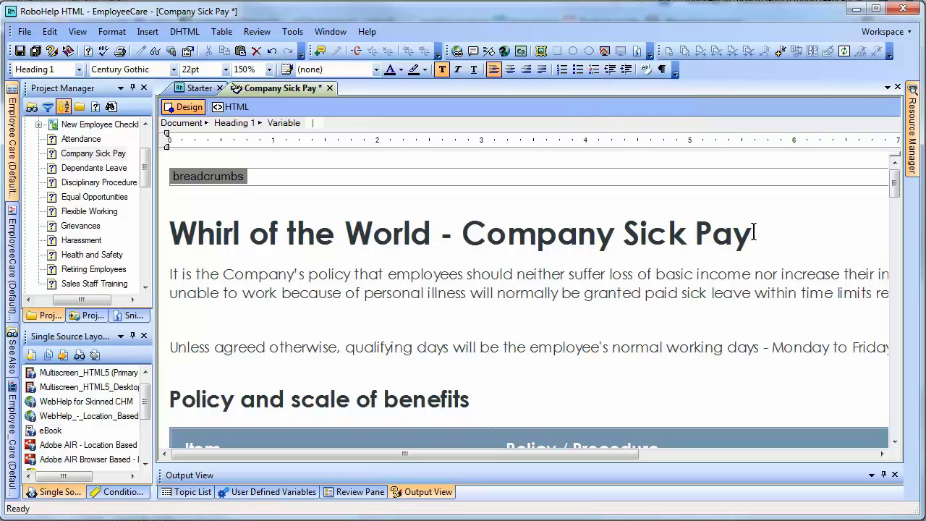
- Add a new empty Normal paragraph below the Company Sick Pay heading
key(Return)
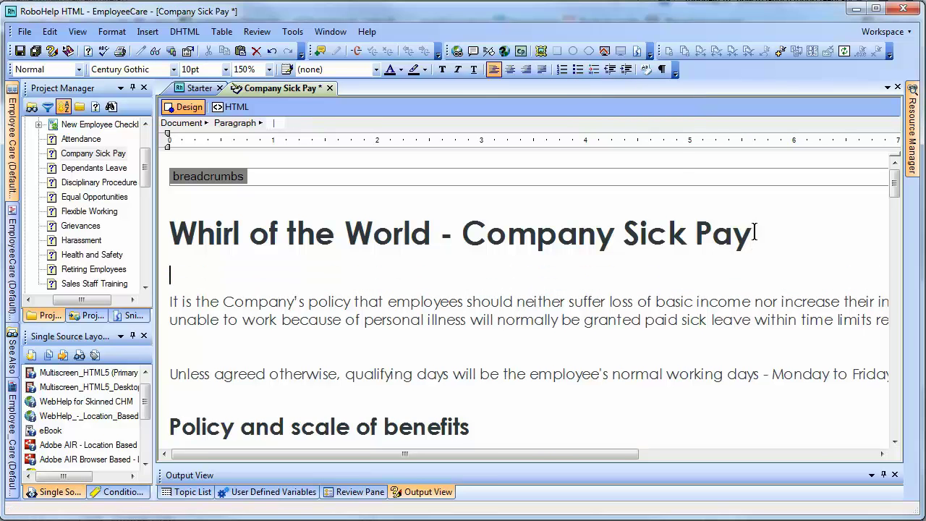
- Insert a multilevel list using the RoundSquare list style below the heading
click(594, 71)
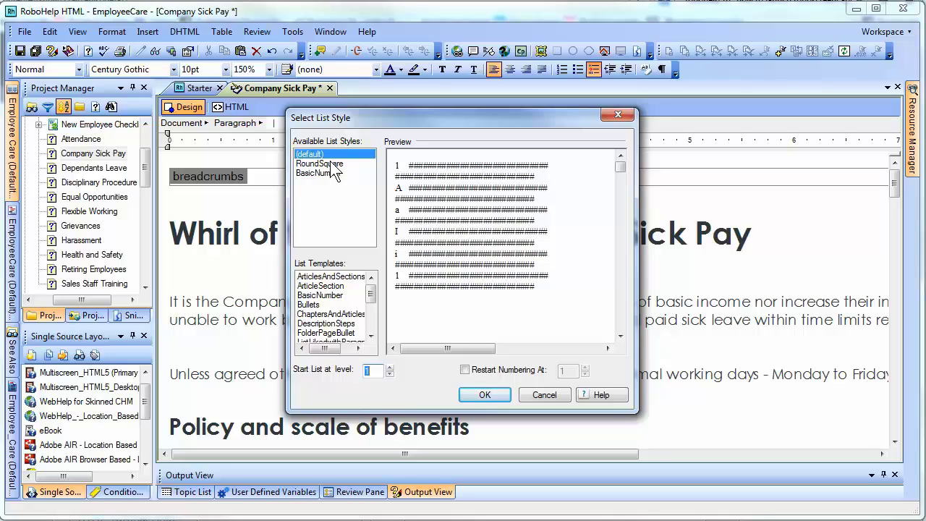
click(323, 165)
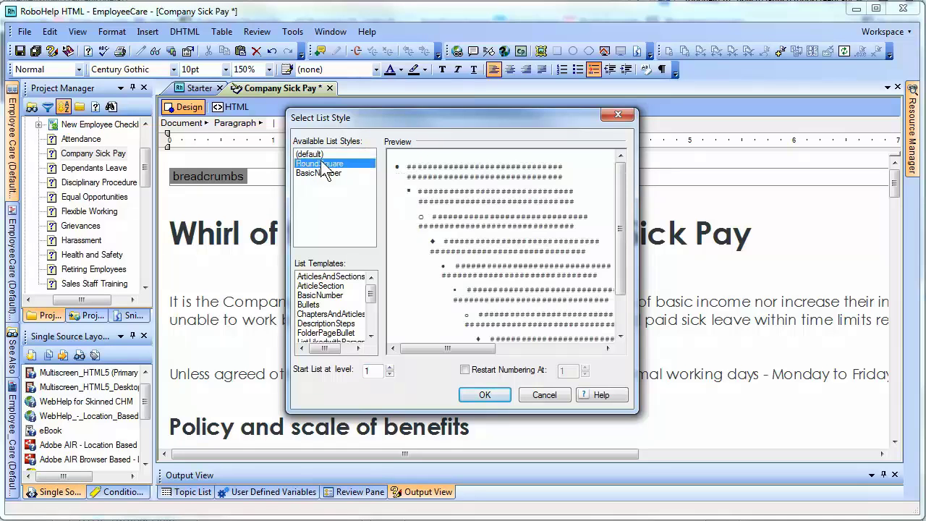
click(321, 174)
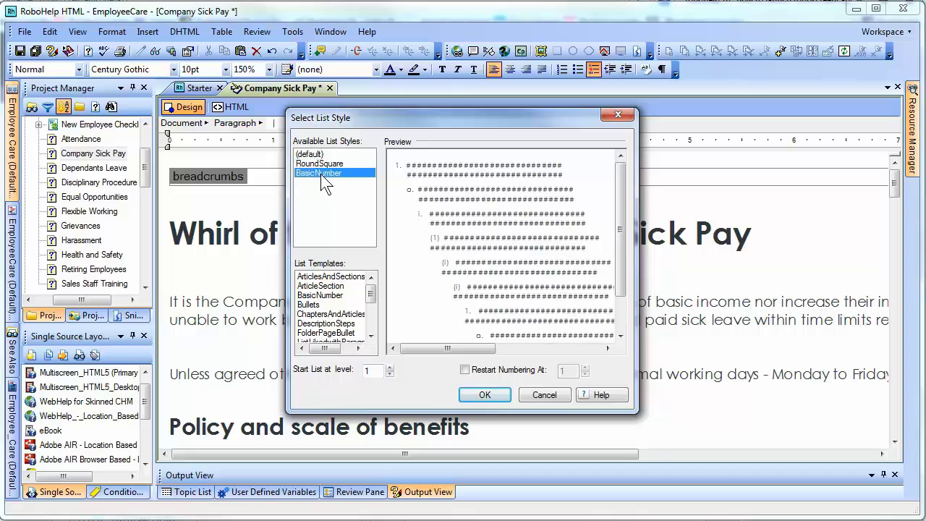
click(372, 319)
click(371, 289)
click(322, 164)
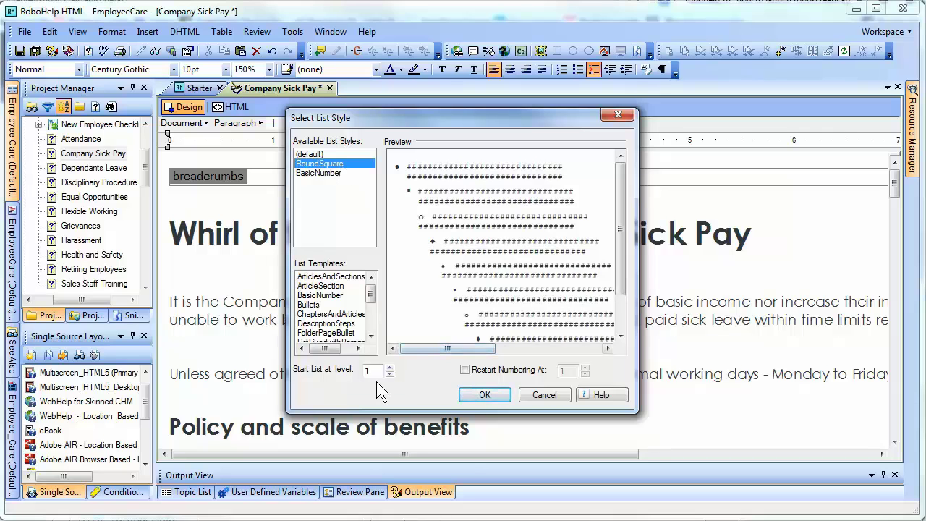
click(482, 396)
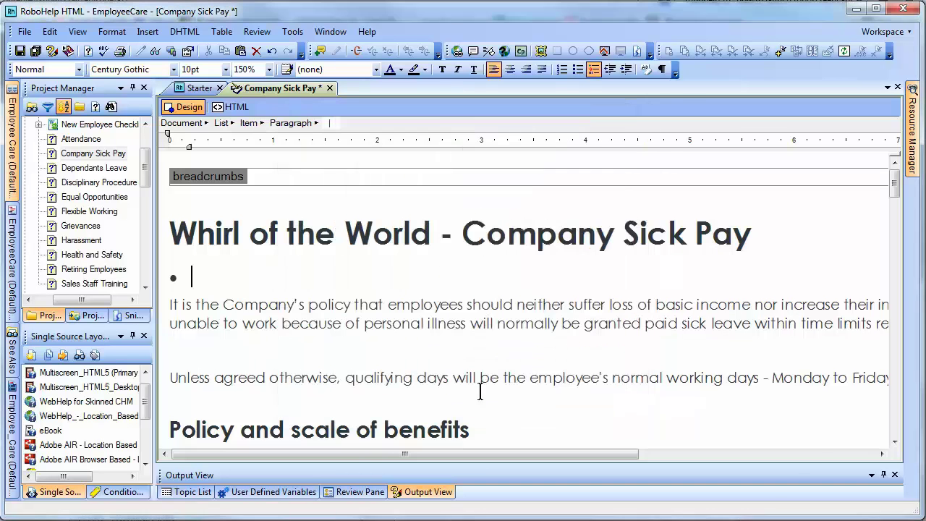
- Type the bullet items one, two, three and four
text(one)
key(Return)
text(two)
key(Return)
text(three)
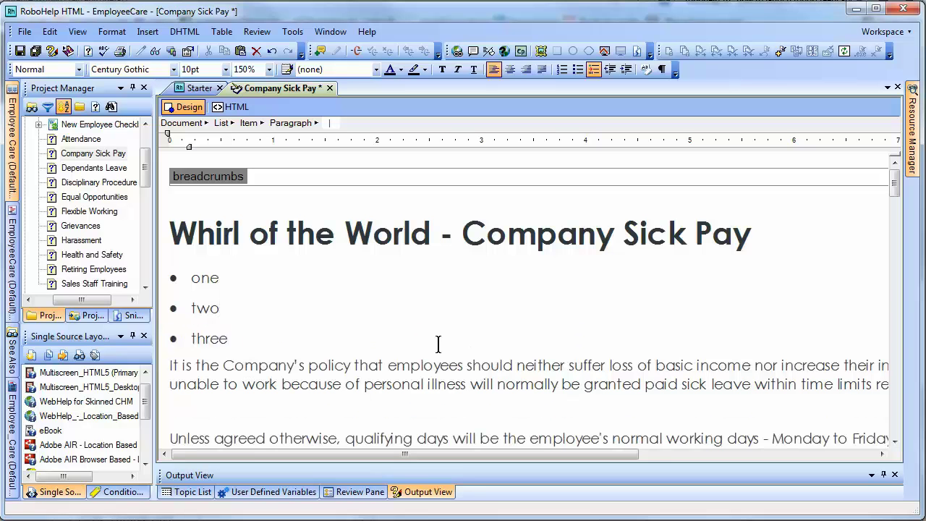
key(Return)
text(four)
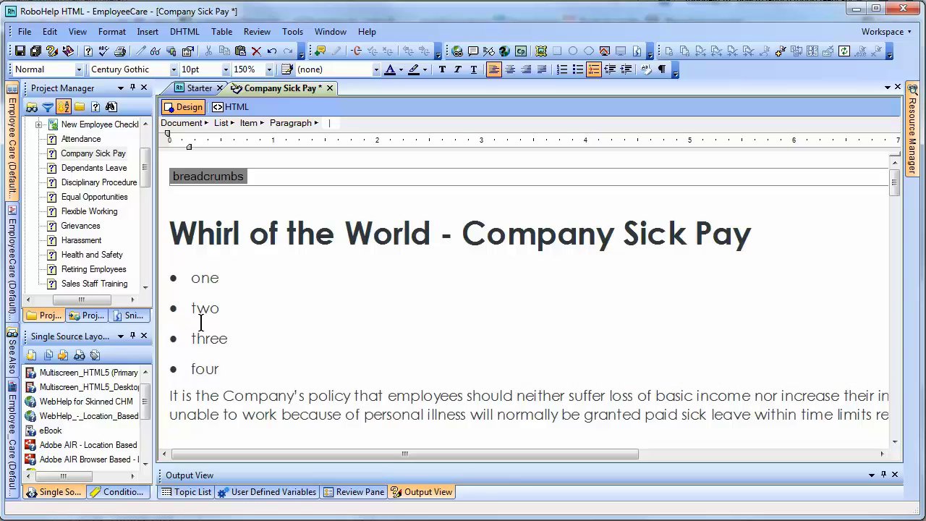
- Indent two, three and four to the second, third and fourth list levels
double_click(195, 311)
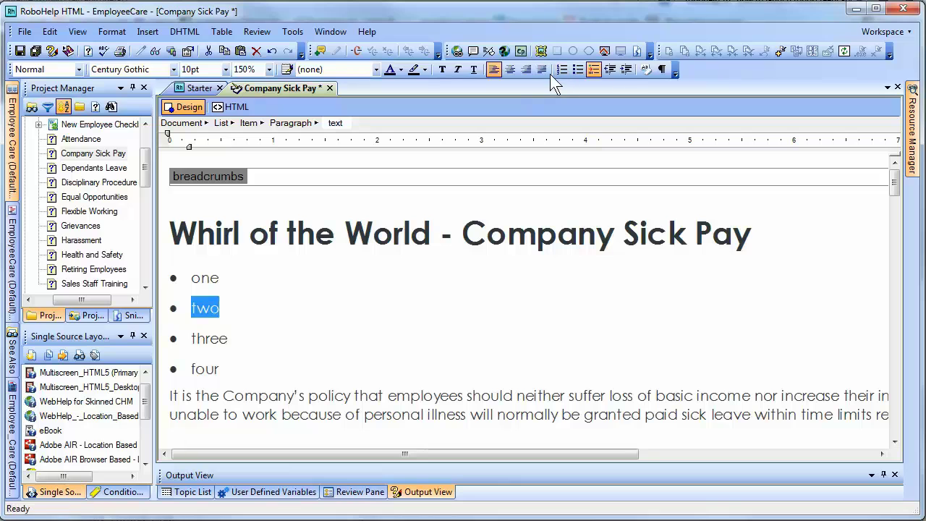
click(625, 69)
double_click(217, 336)
click(228, 336)
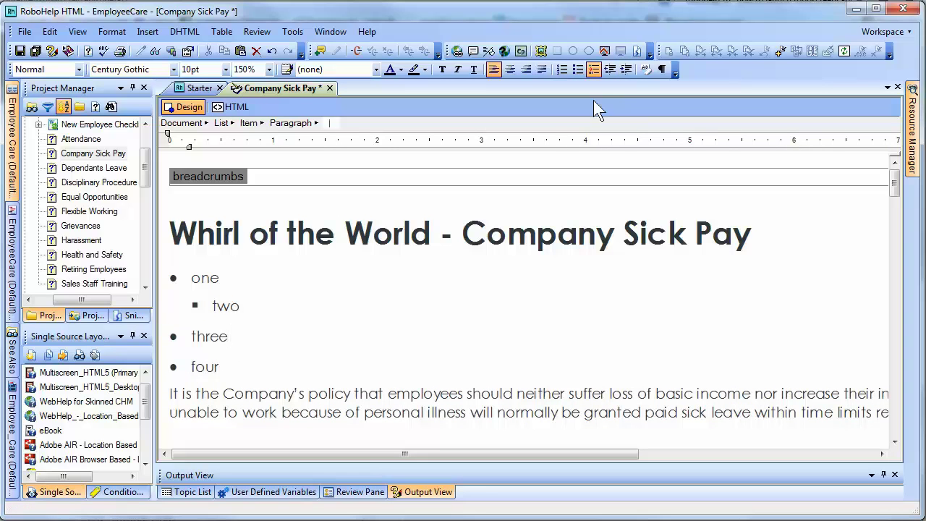
click(625, 70)
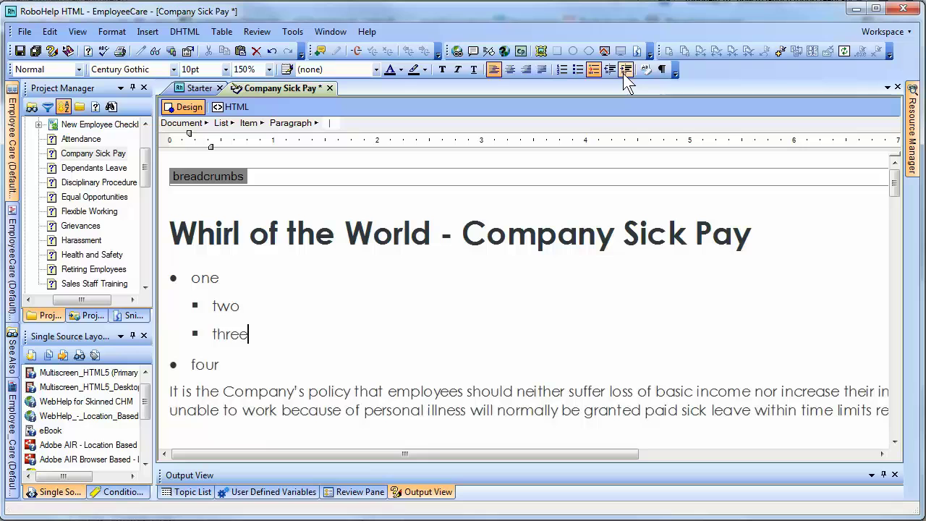
click(625, 69)
double_click(207, 366)
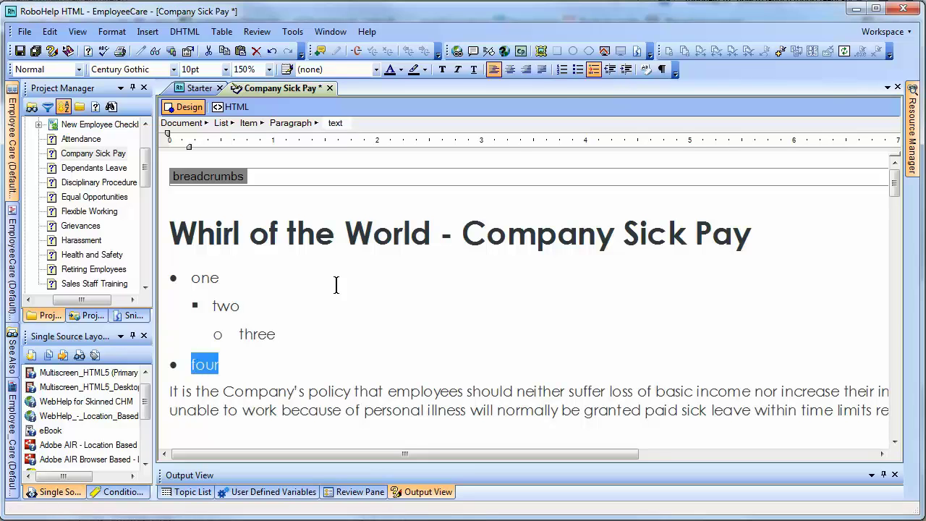
click(625, 69)
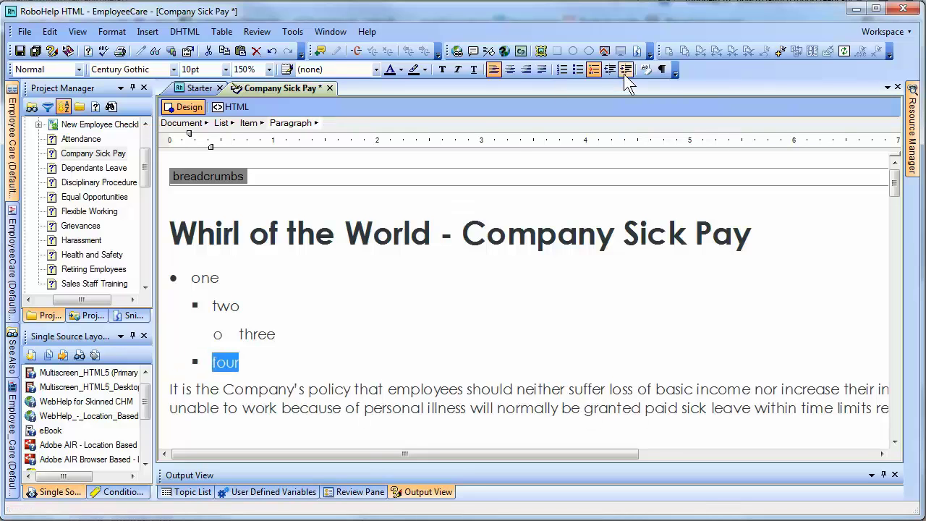
click(623, 72)
click(624, 72)
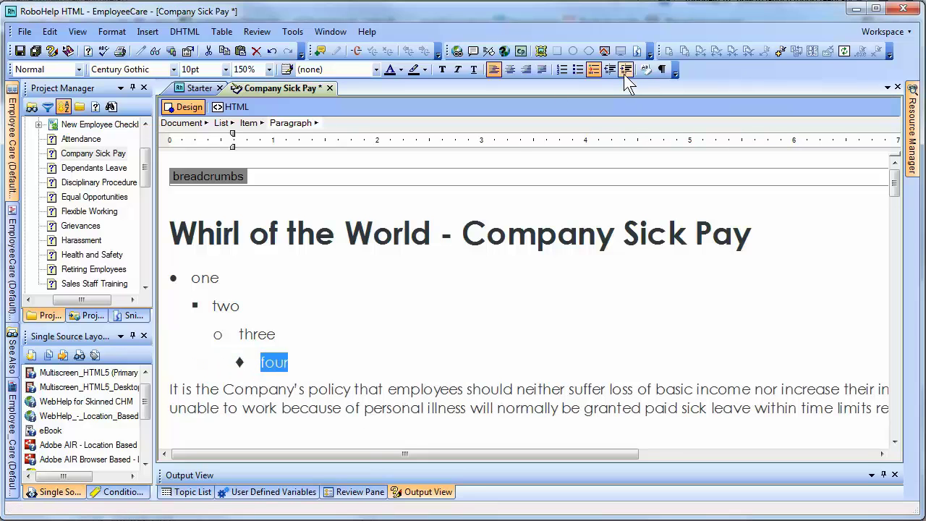
click(388, 370)
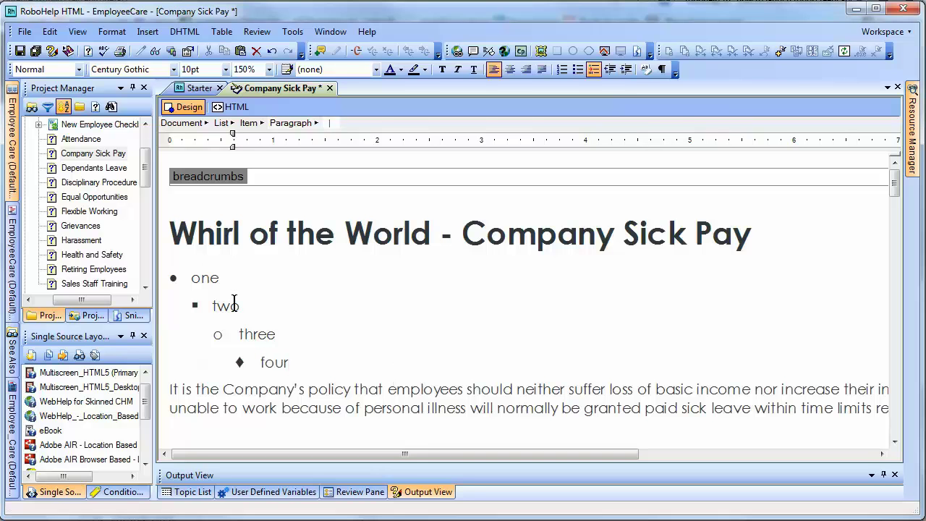
- End the list and type the paragraph 'add soem paragraph text'
key(Return)
key(Return)
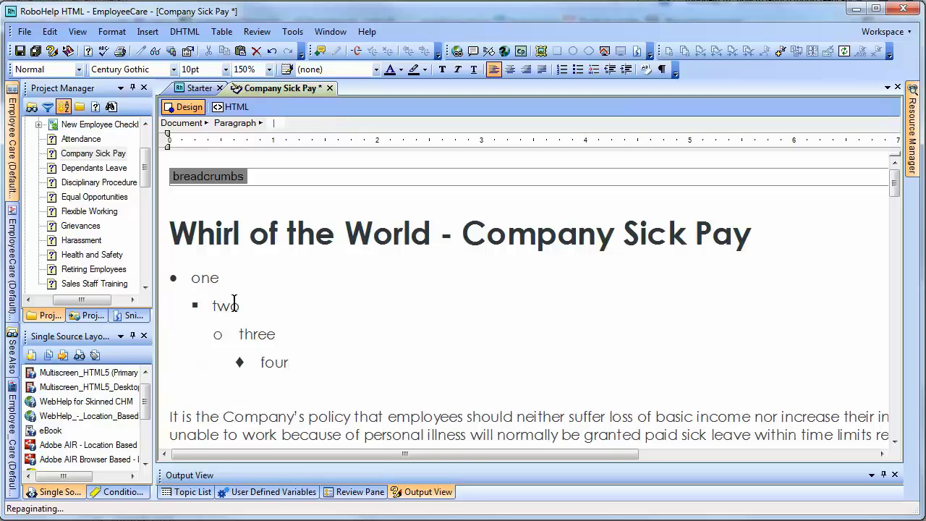
scroll(296, 328, down, 1)
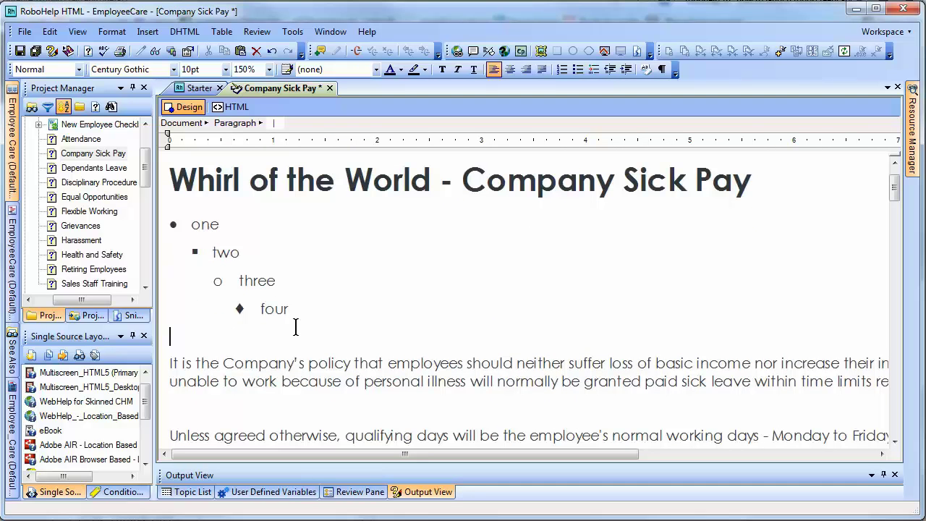
text(add soem )
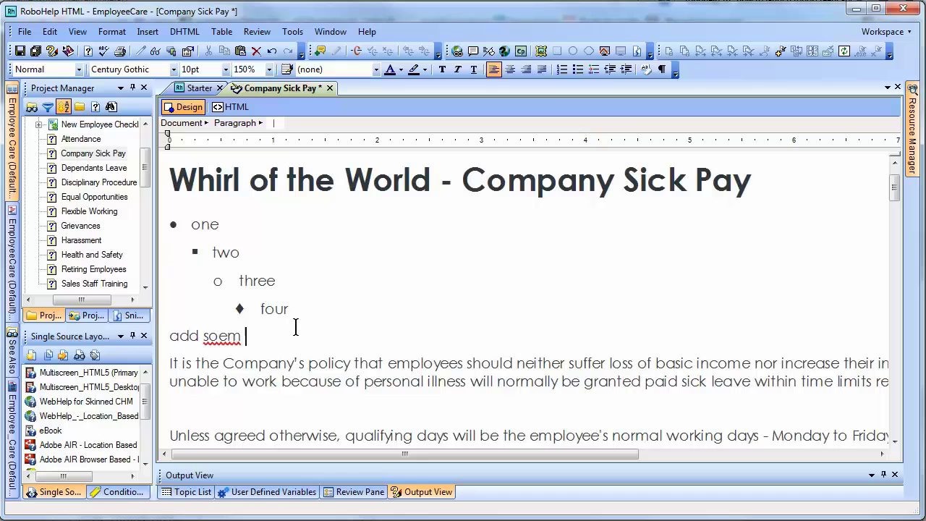
text(paragraph text)
- Correct 'soem' to 'some' via spelling suggestions and start a new paragraph below
right_click(215, 345)
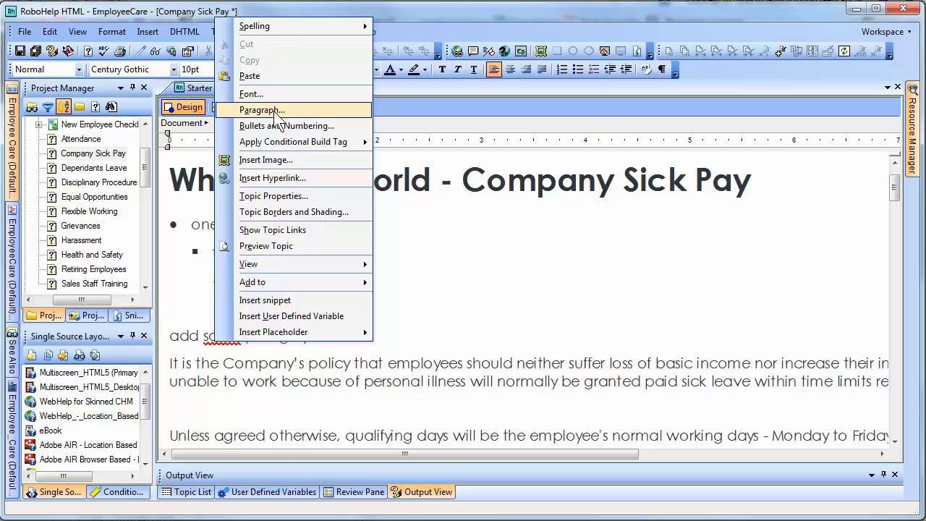
mouse_move(280, 27)
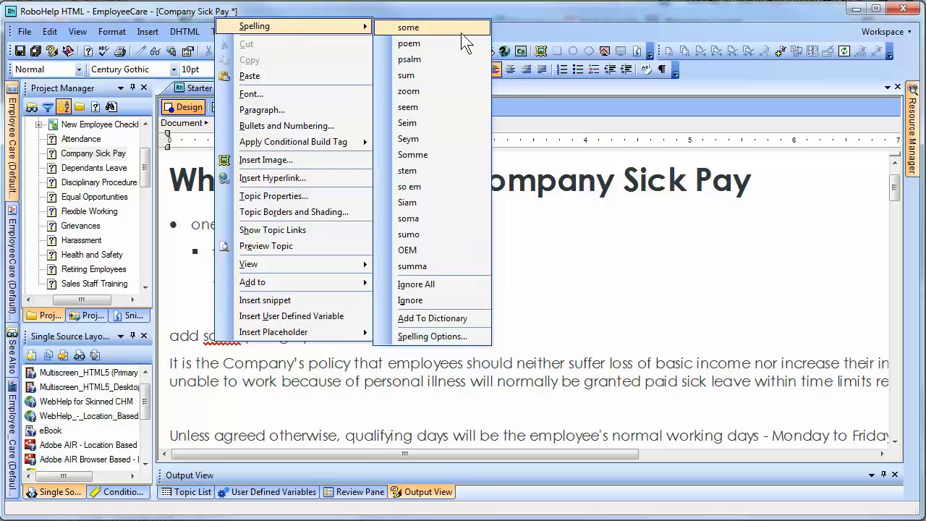
click(434, 26)
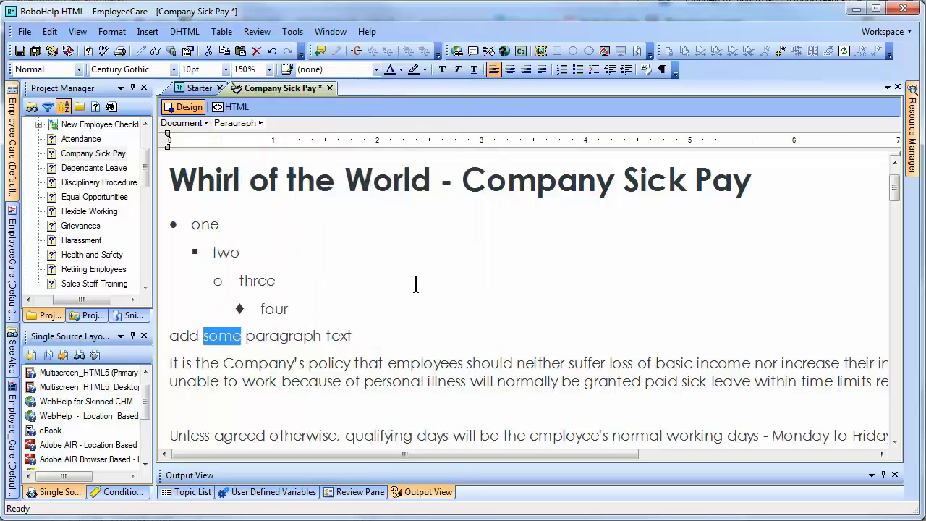
click(368, 340)
key(Return)
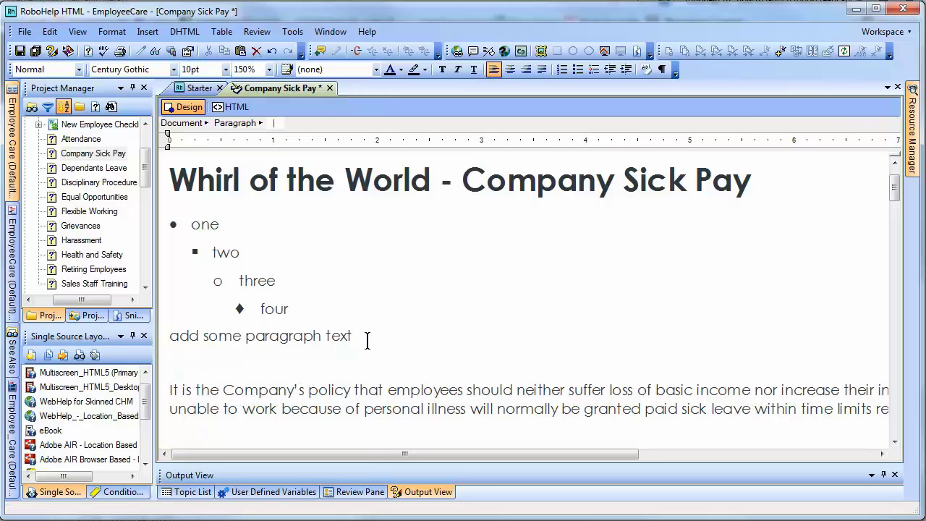
- Insert a multilevel numbered list in the BasicNumber style below the paragraph text
click(592, 70)
click(332, 173)
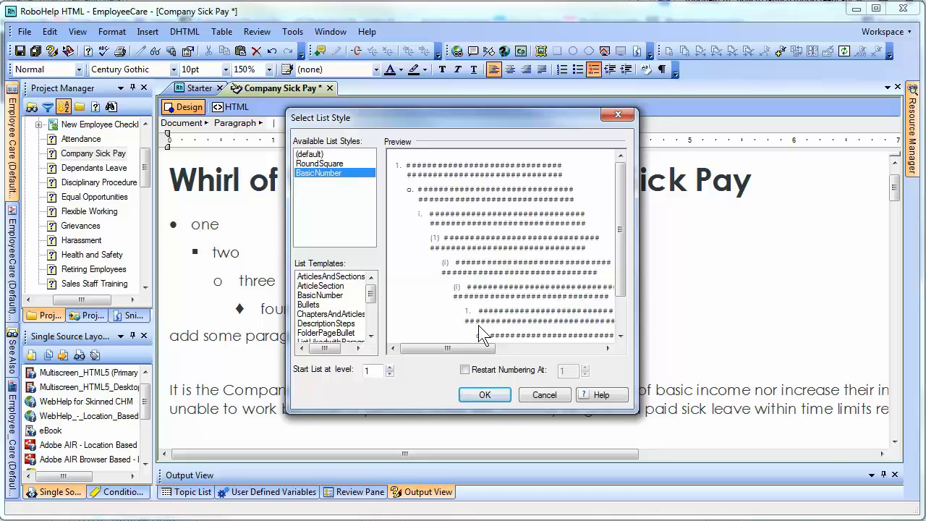
click(489, 397)
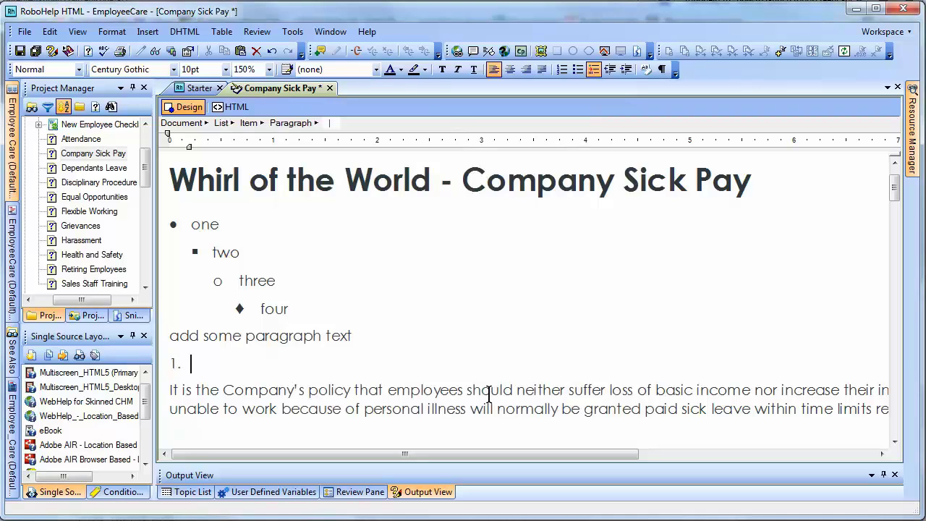
- Type 'first item', 'secon id item' and 'third item', each nested one level deeper
text(first item)
key(Return)
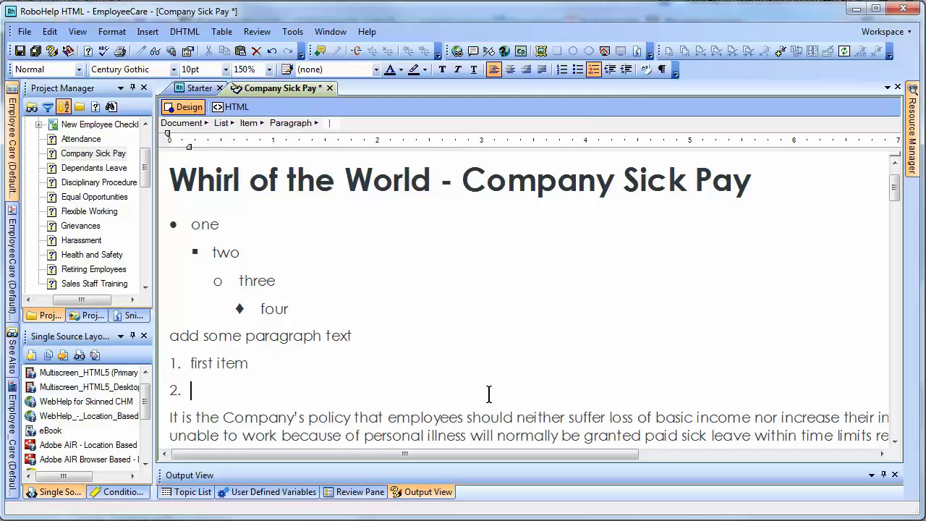
click(619, 73)
text(seco)
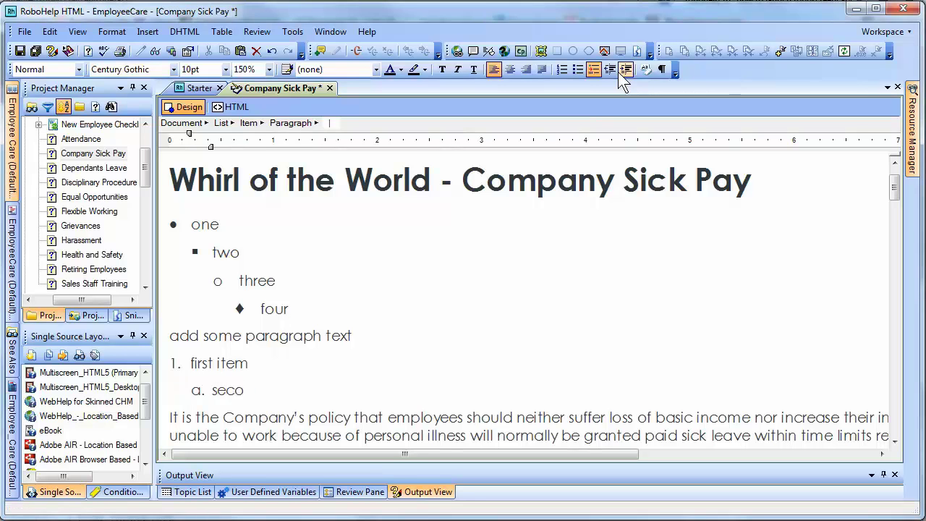
text(n id item)
key(Return)
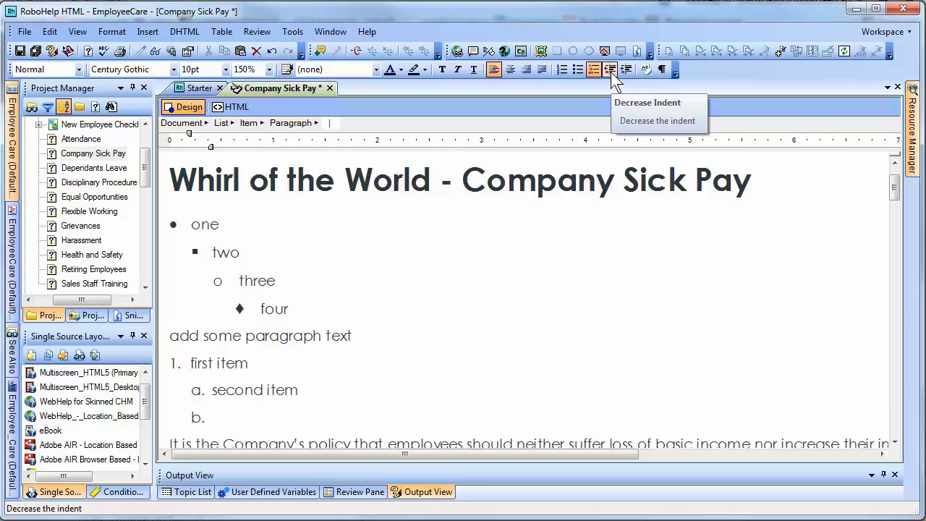
click(625, 70)
text(third item)
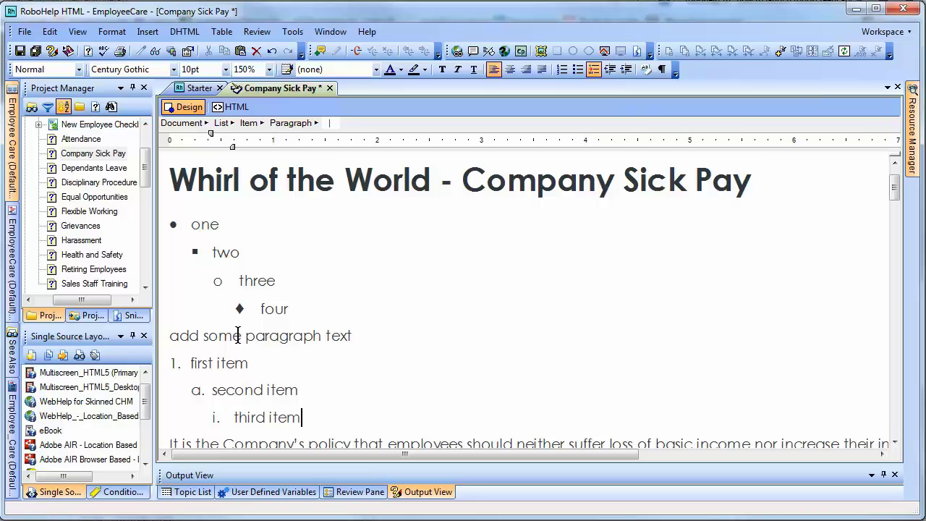
- Add 'fourth item level', 'fifth level item', 'sixth level item' and 'seventh and final level', each a level deeper
scroll(237, 337, down, 1)
key(Return)
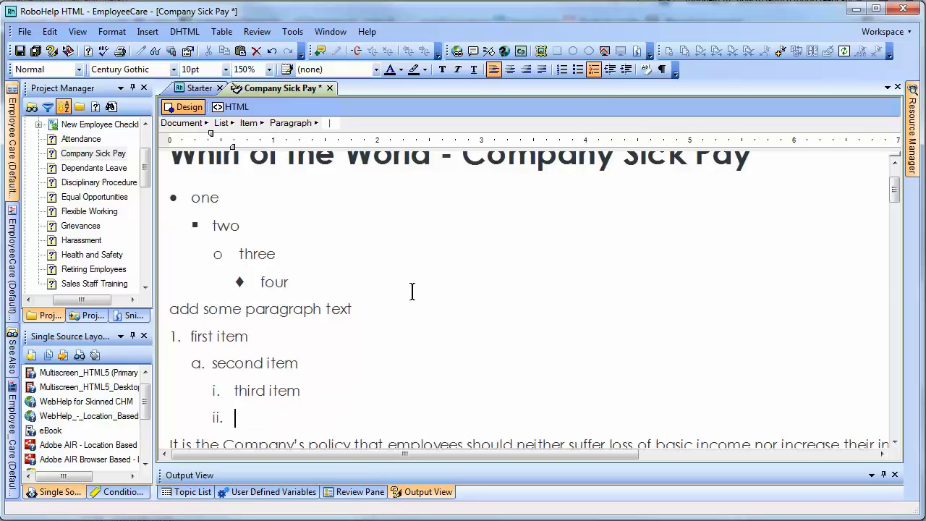
click(627, 70)
text(fourt)
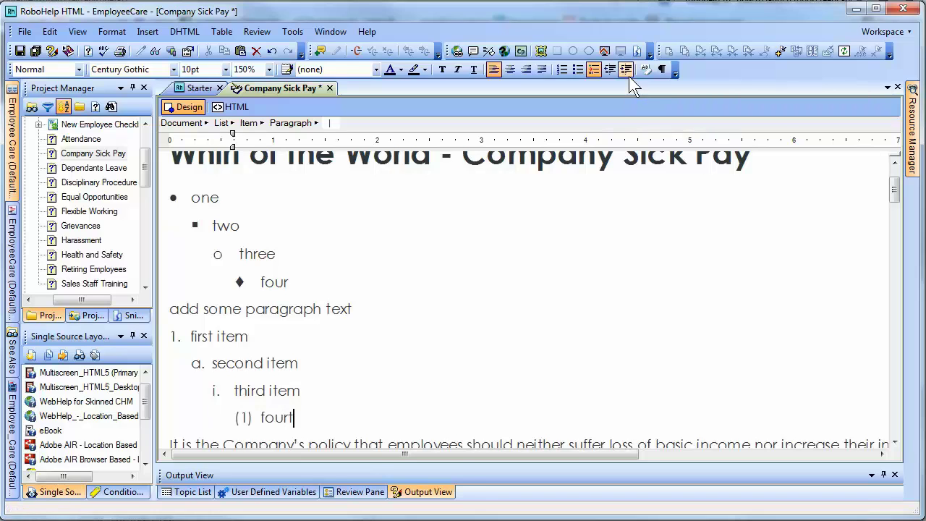
text(h item level)
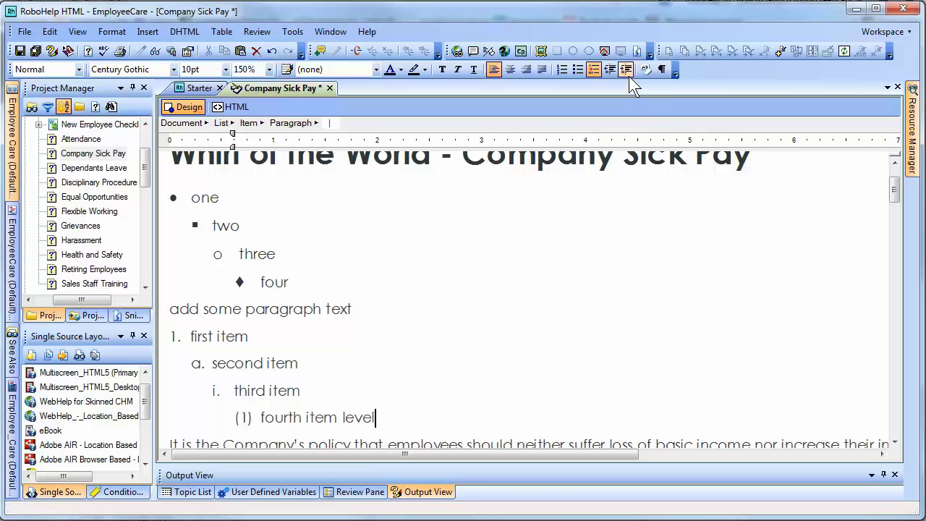
key(Return)
click(627, 69)
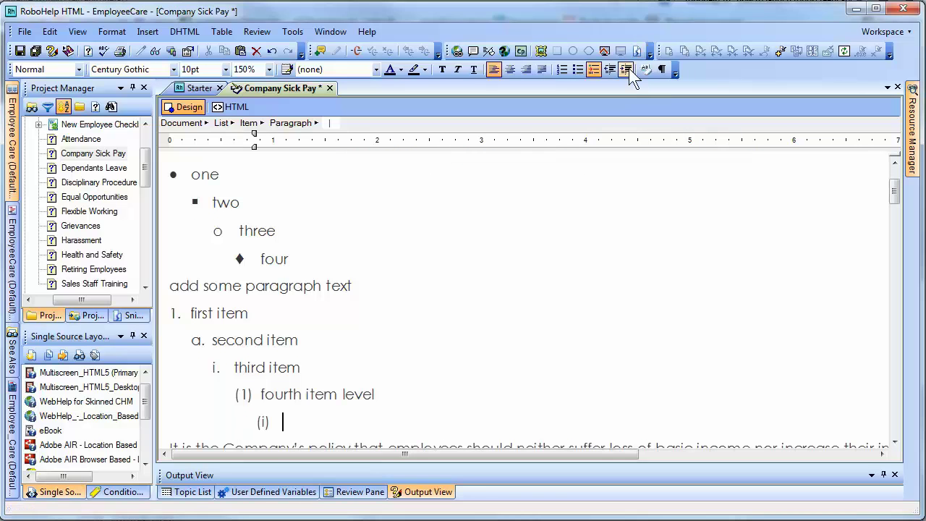
text(fifth level item)
key(Return)
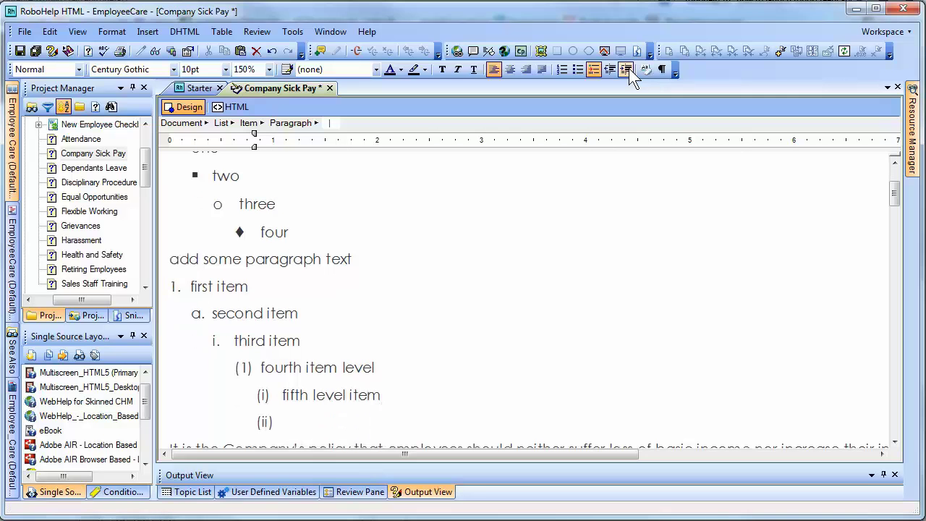
click(626, 69)
text(sixth level item)
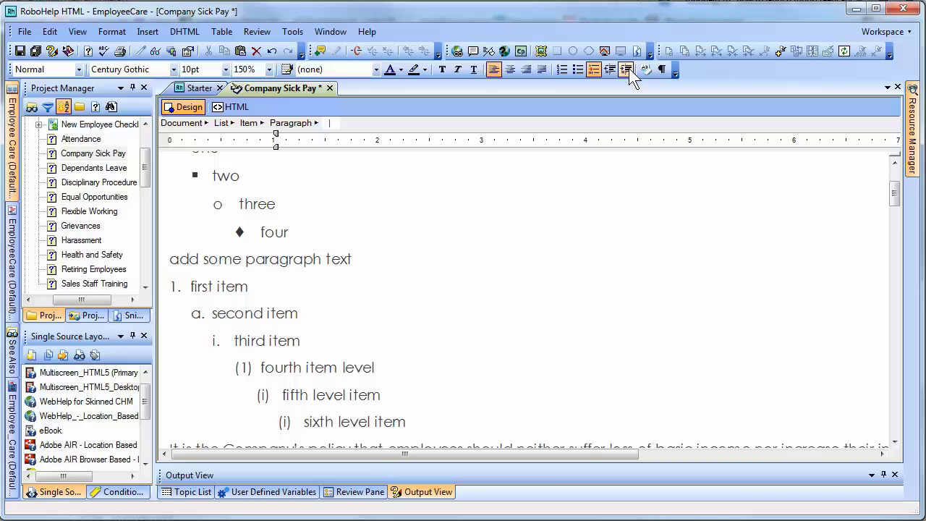
key(Return)
click(629, 68)
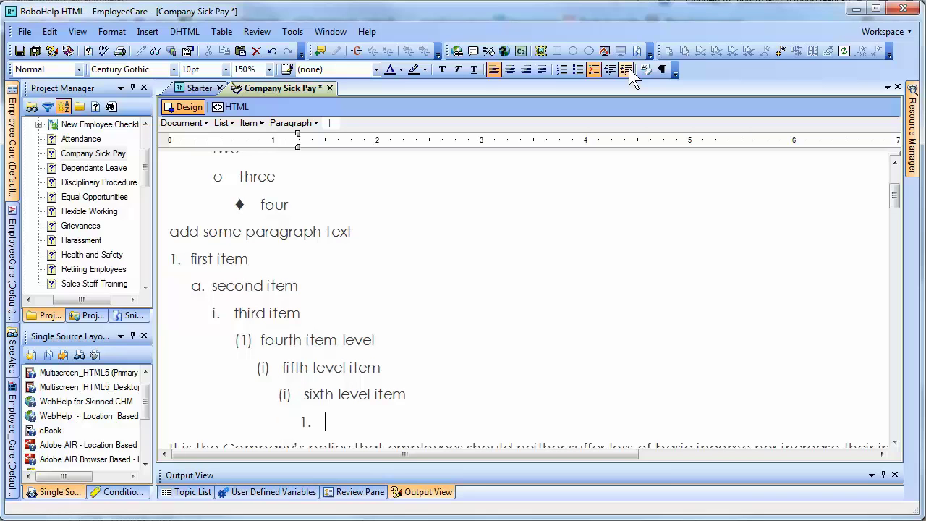
text(seventh and final level)
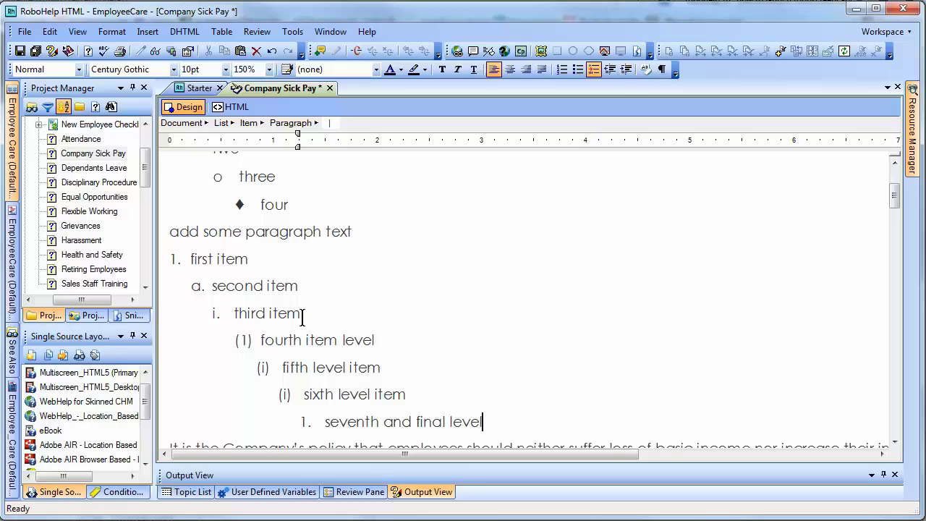
- Outdent 'seventh and final level' six levels to become item 2, then start item 3
click(347, 420)
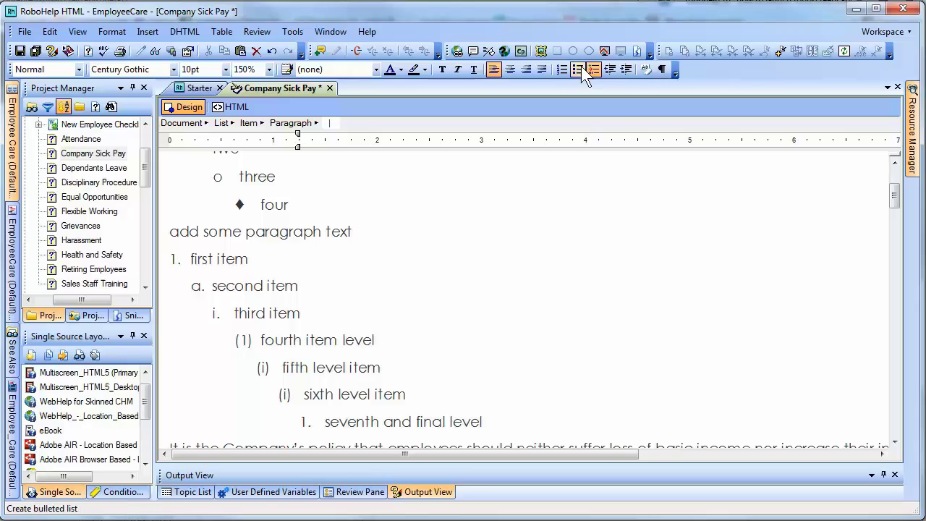
click(610, 70)
click(610, 70)
click(610, 69)
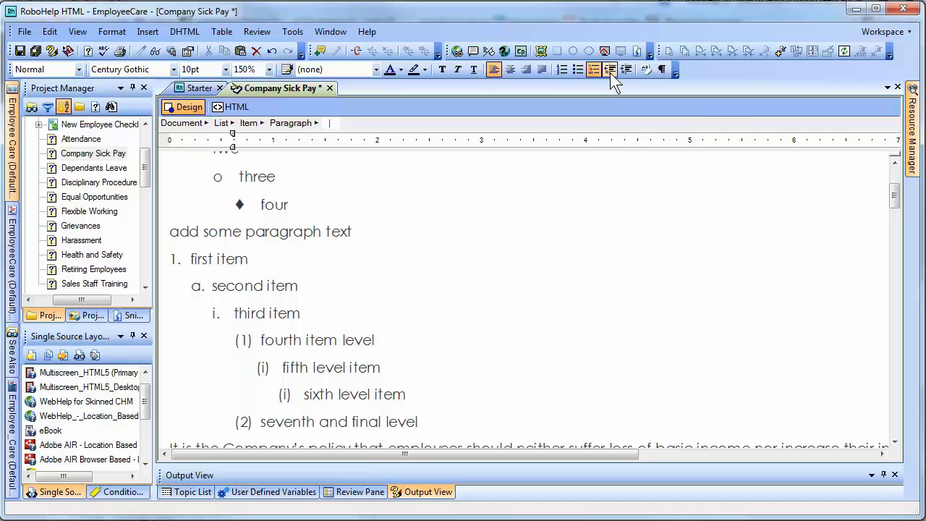
click(610, 69)
click(610, 70)
click(610, 69)
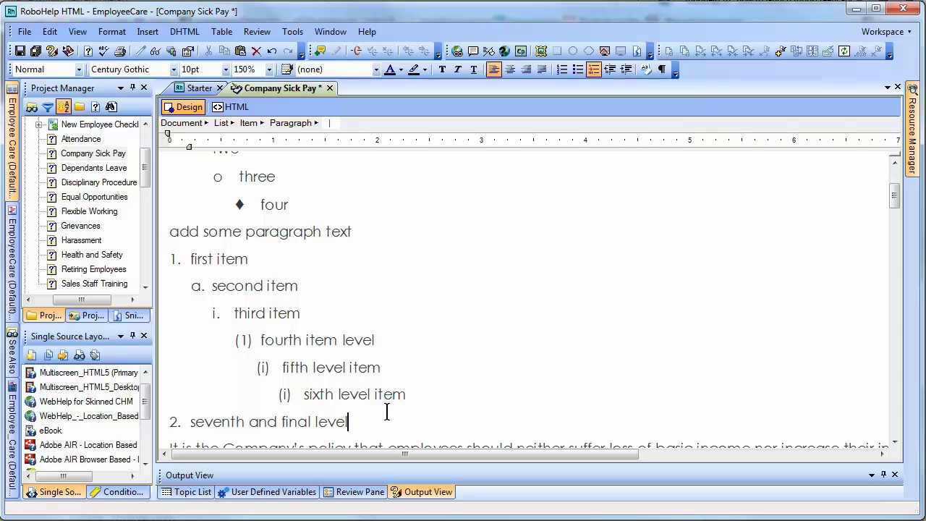
key(Return)
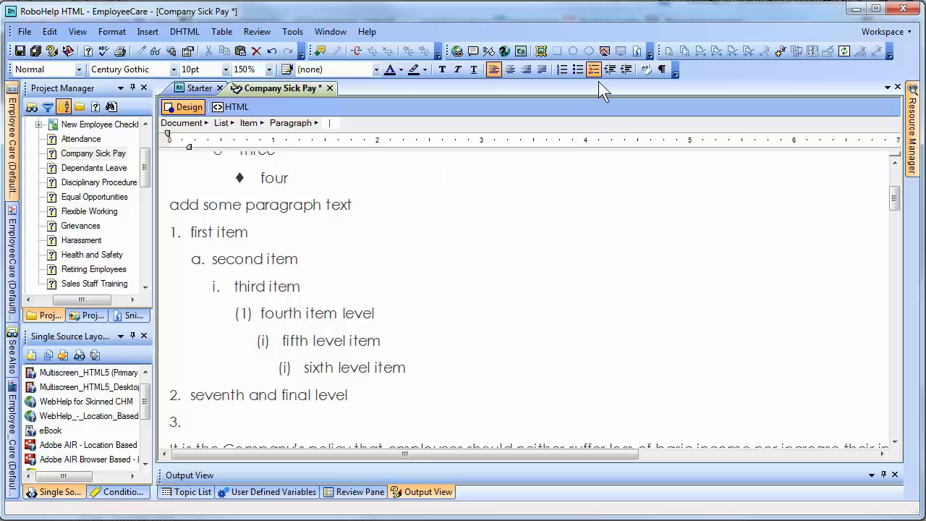
- Nest the new item under item 2 as 'another list item goes here'
click(627, 70)
text(anot)
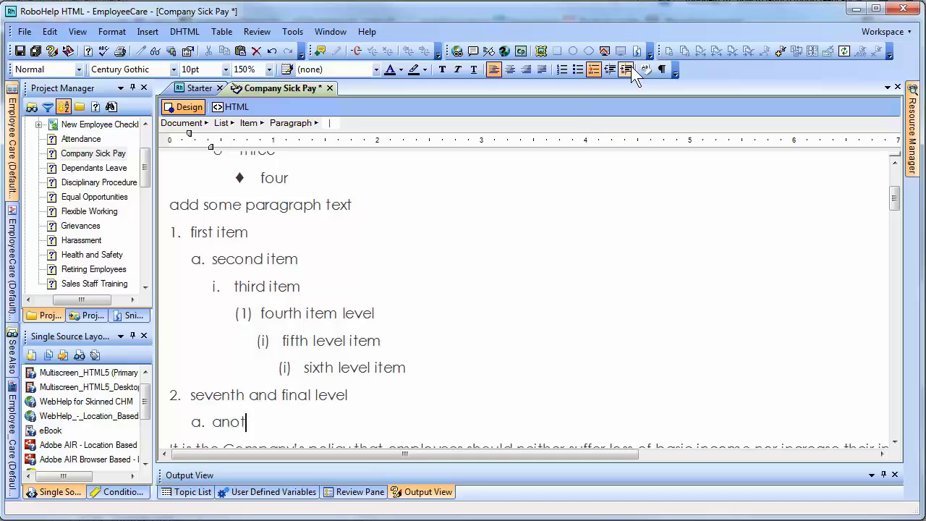
text(her list item goes here)
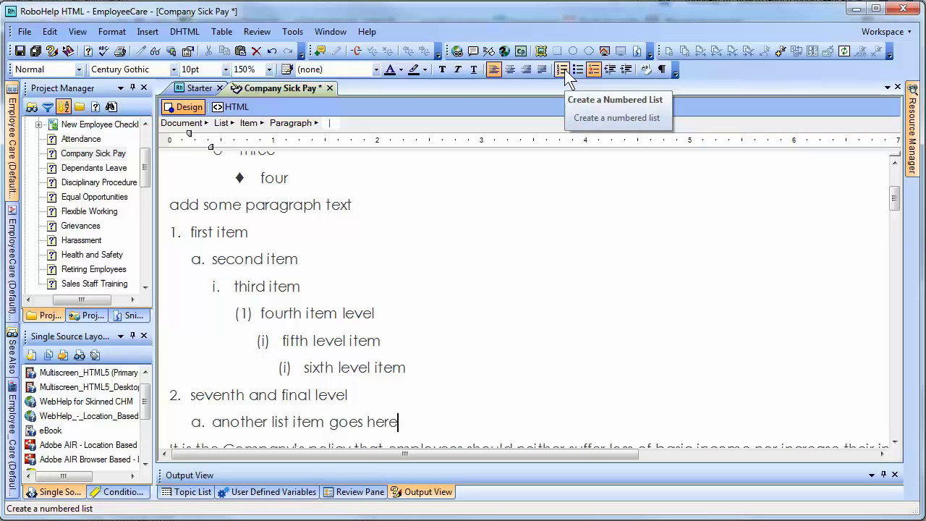
scroll(340, 357, down, 2)
scroll(340, 357, up, 1)
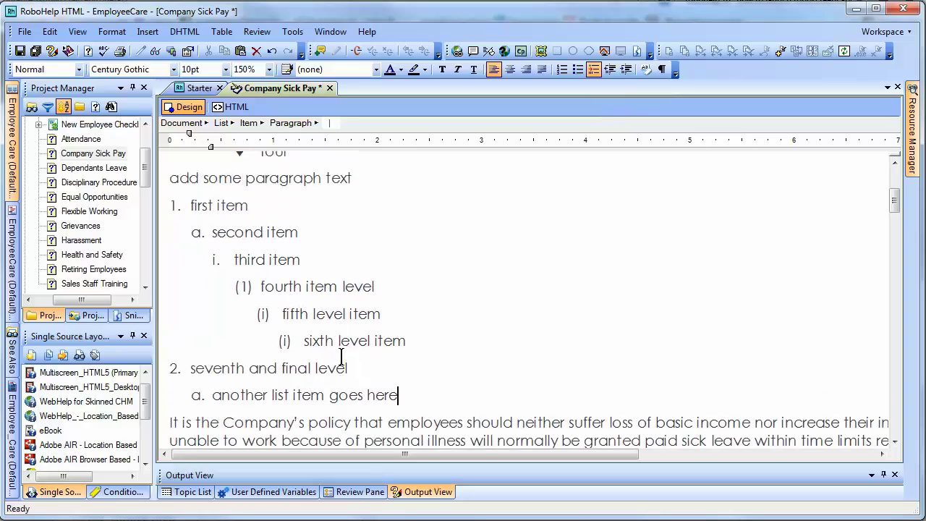
drag(176, 204, 401, 396)
click(419, 362)
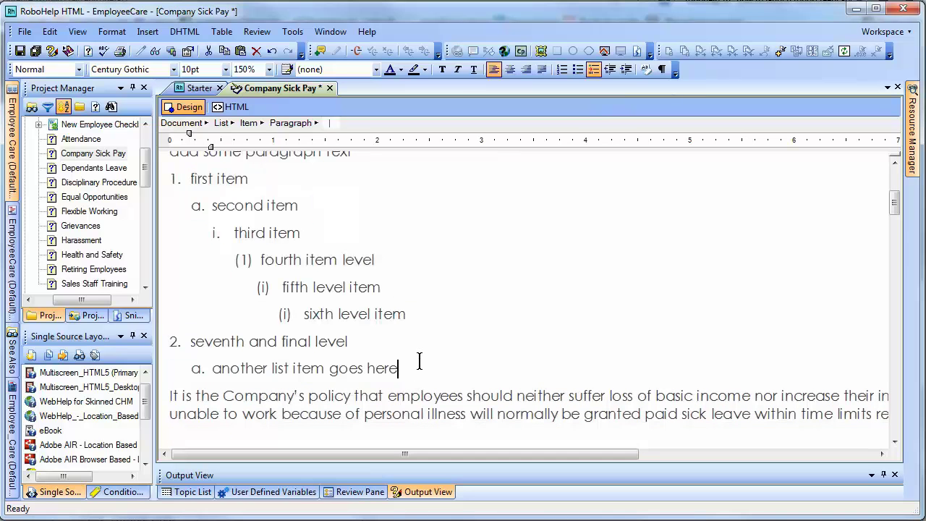